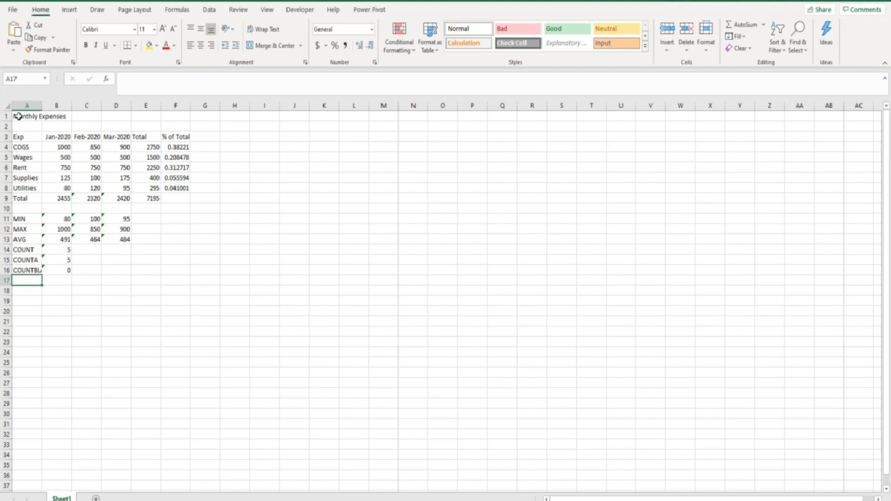
Step: Move the Monthly Expenses table from A1:F16 so it starts at B3
drag(18, 117, 166, 270)
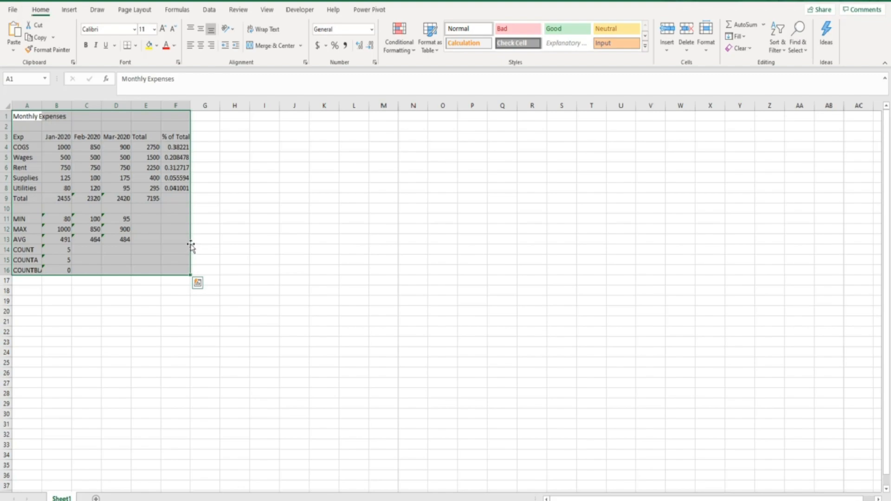
drag(191, 246, 201, 265)
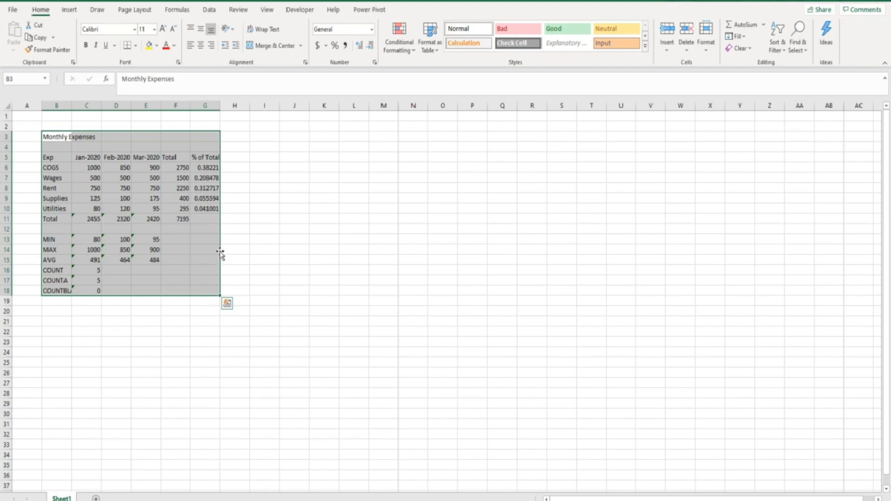
click(88, 219)
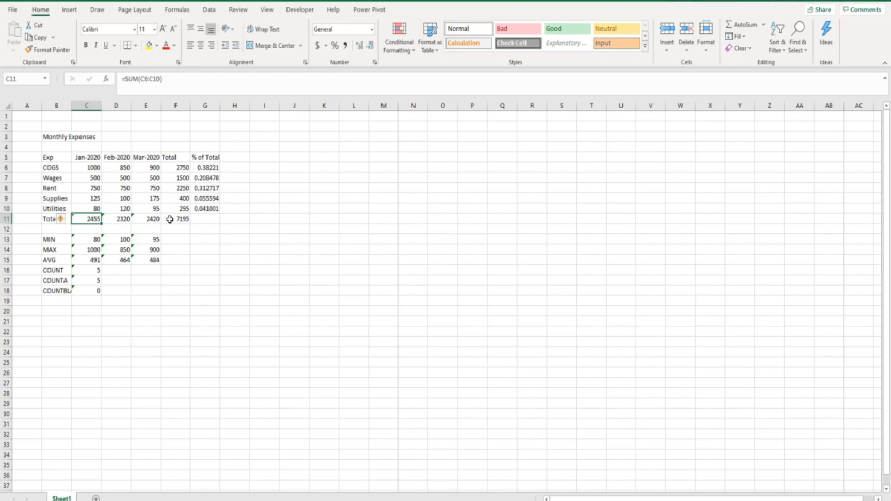
click(202, 168)
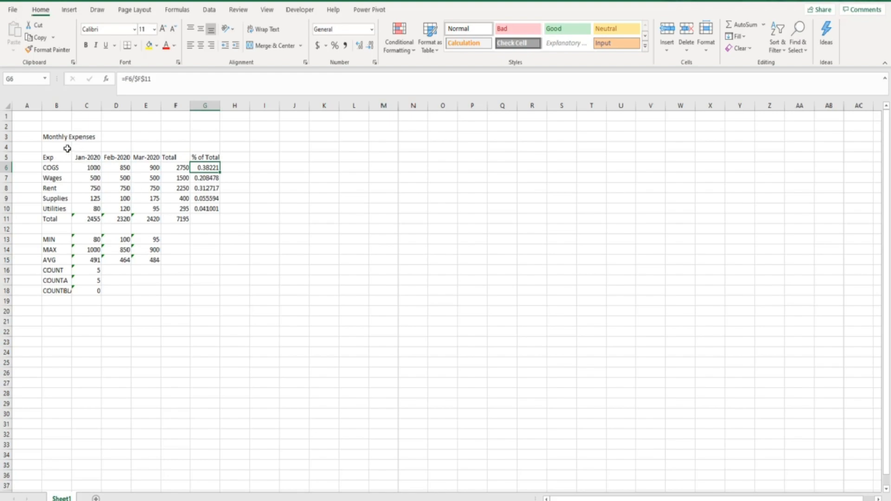
drag(50, 137, 203, 287)
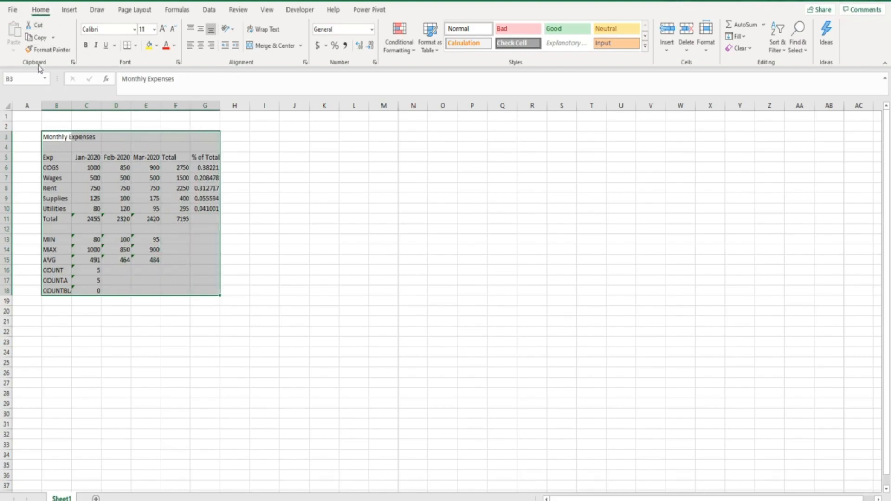
Step: Cut the table from B3:G18 and paste it at J7, filling J7:O22
click(35, 28)
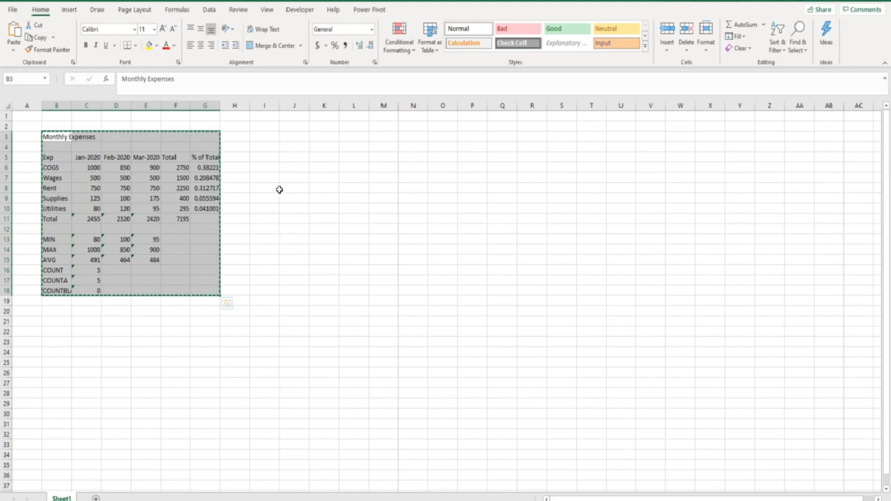
click(293, 180)
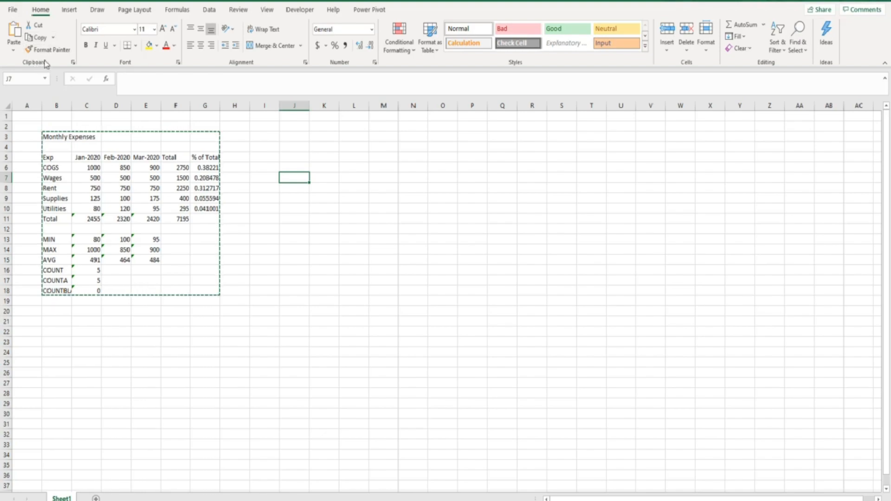
click(15, 31)
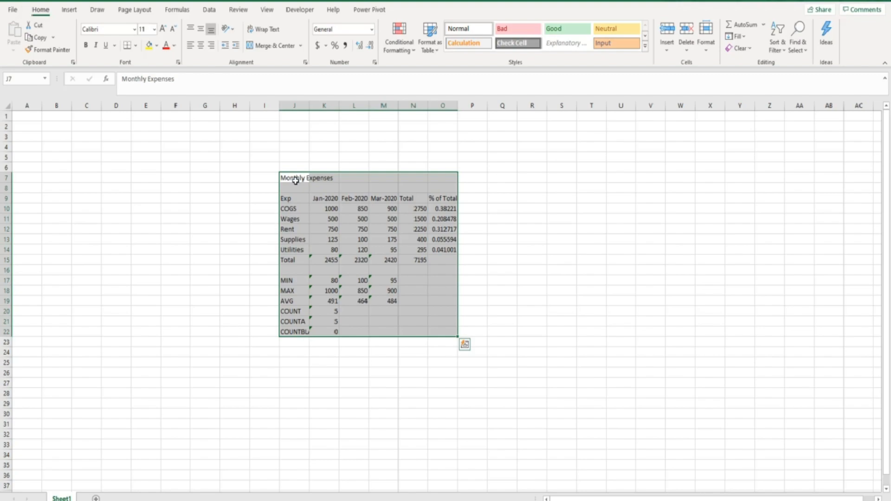
Step: Cut the table at J7:O22 with Ctrl+X and paste it back starting at B3
key(ctrl+x)
key(ctrl+x)
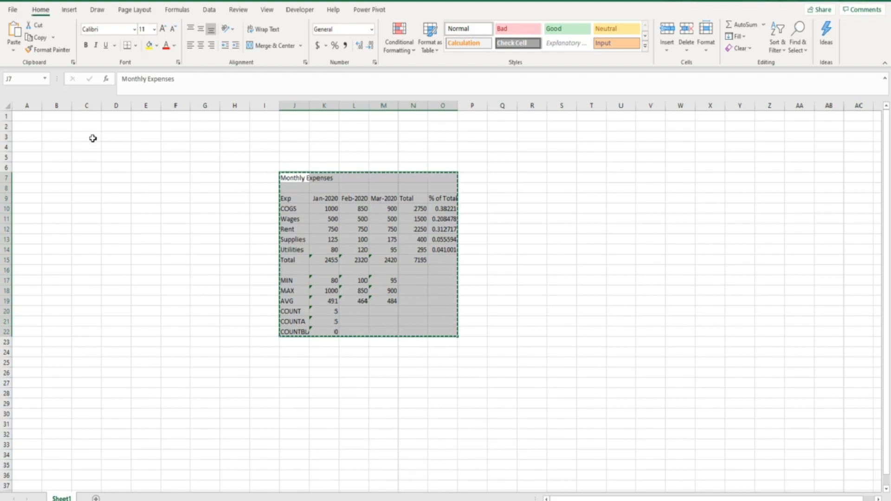
click(63, 137)
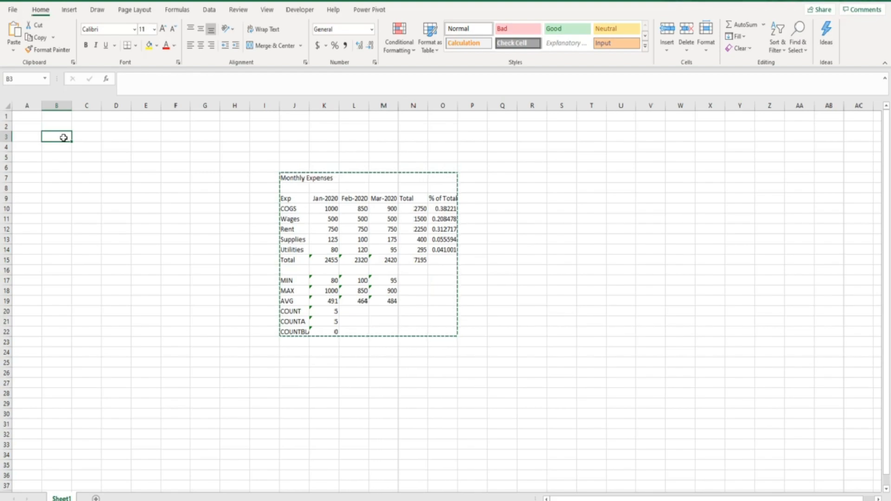
key(ctrl+v)
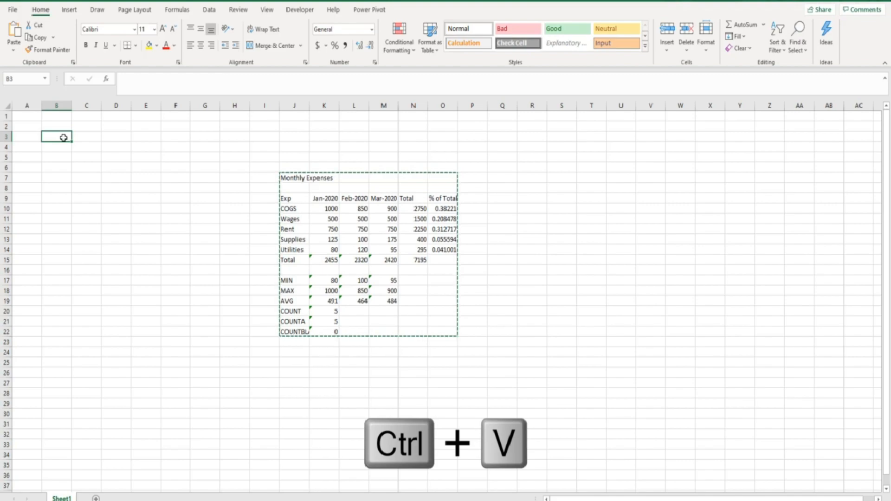
key(ctrl+v)
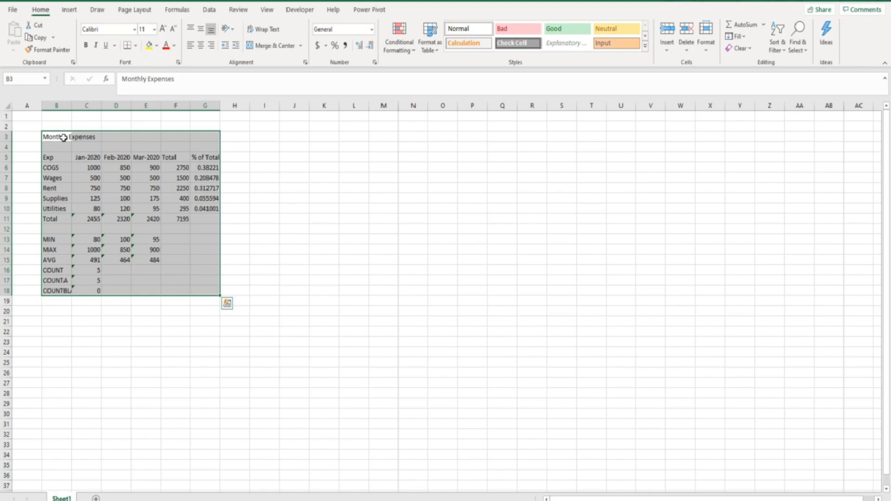
click(63, 136)
click(83, 189)
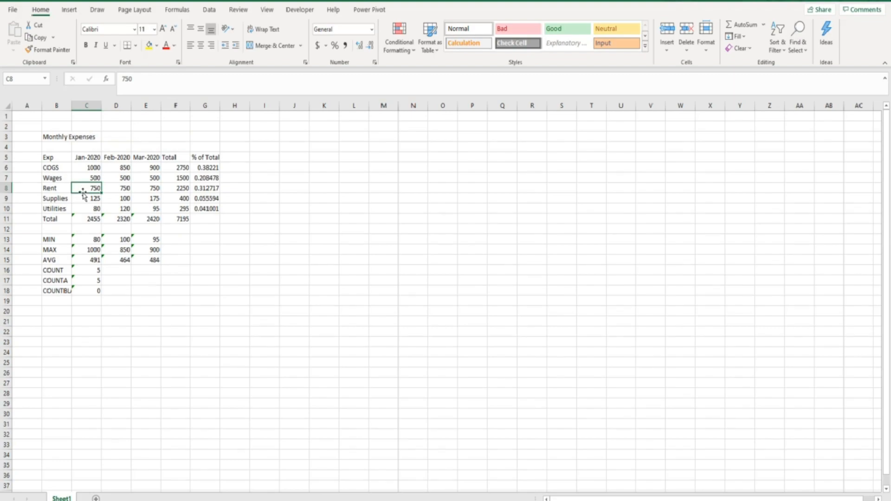
drag(83, 196, 294, 196)
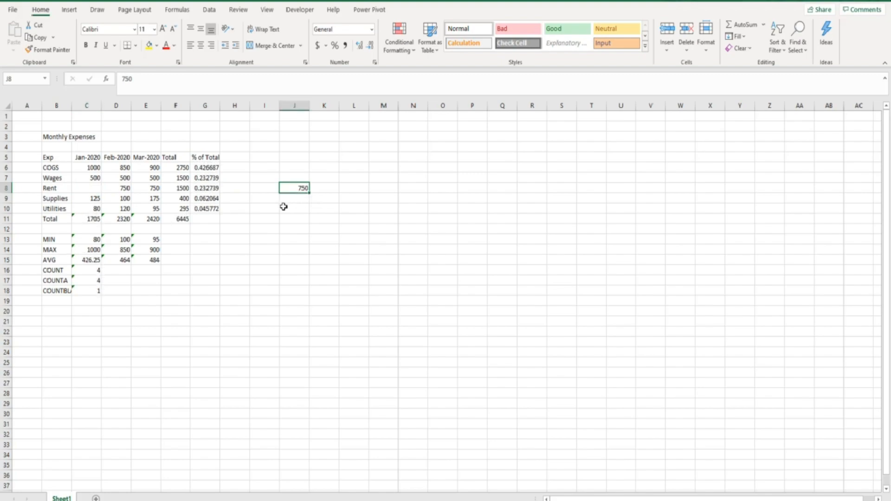
key(ctrl+z)
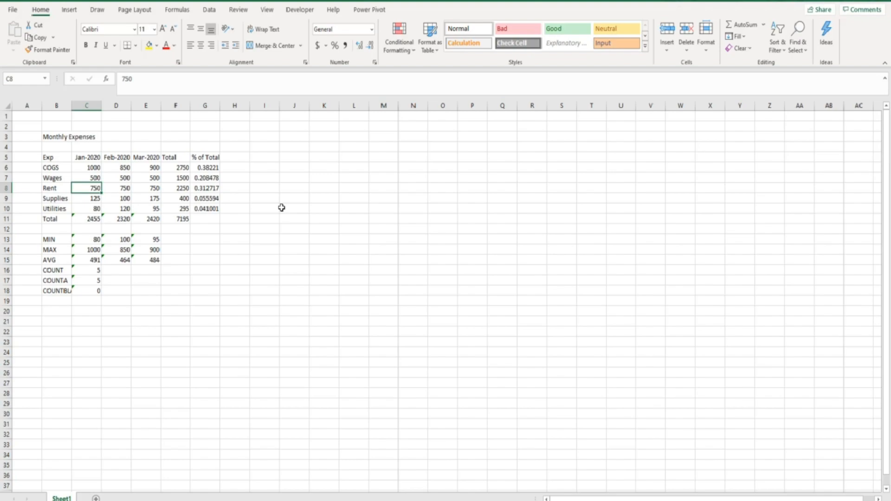
click(56, 137)
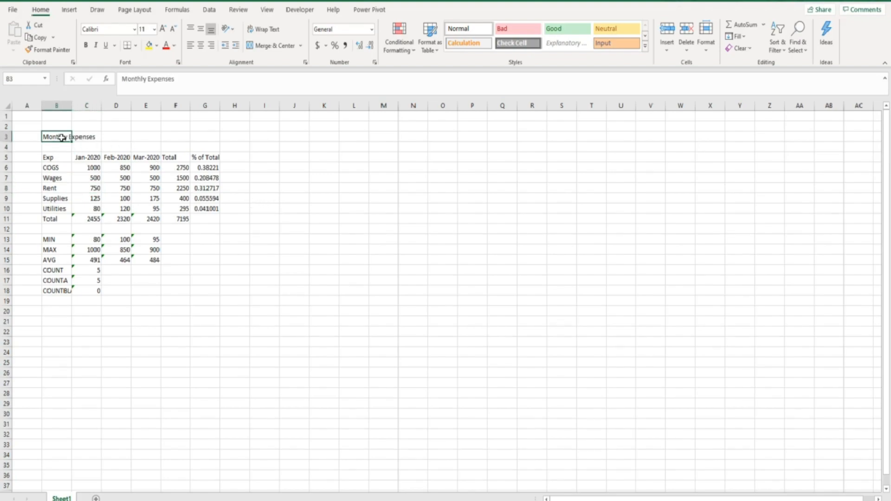
Step: Copy the table at B3:G18 and paste a duplicate starting at K3
drag(61, 137, 204, 289)
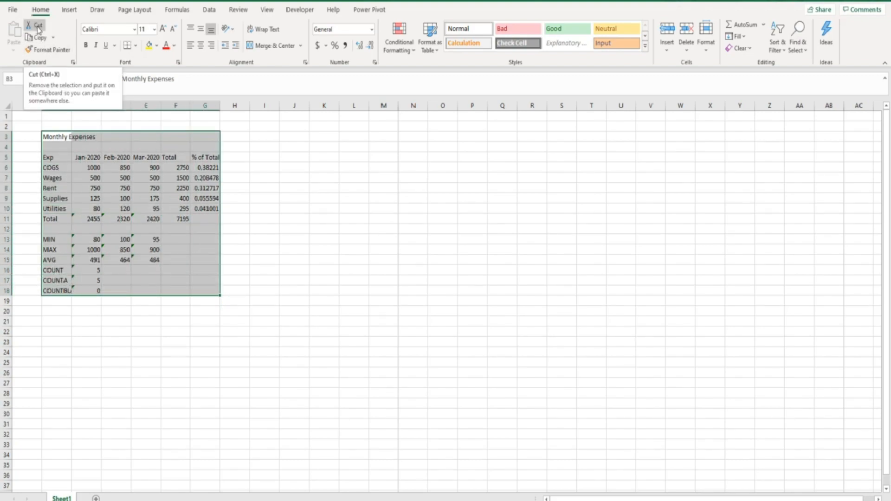
click(42, 41)
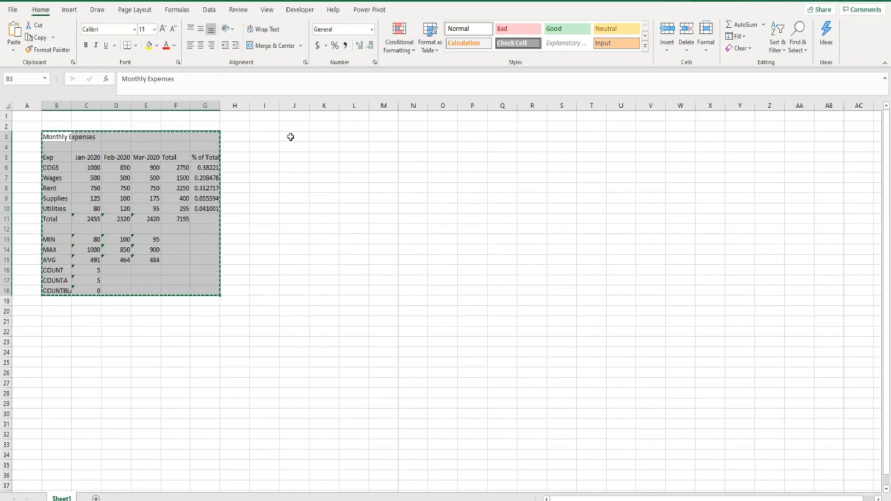
click(322, 137)
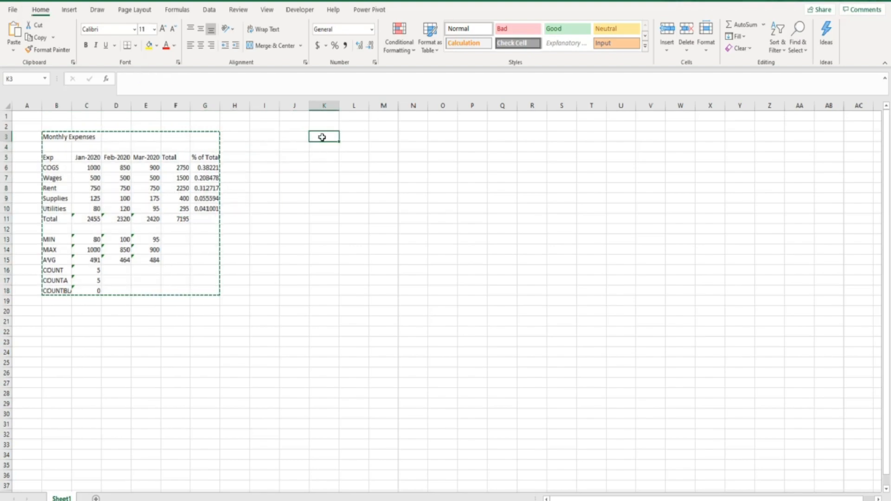
click(14, 30)
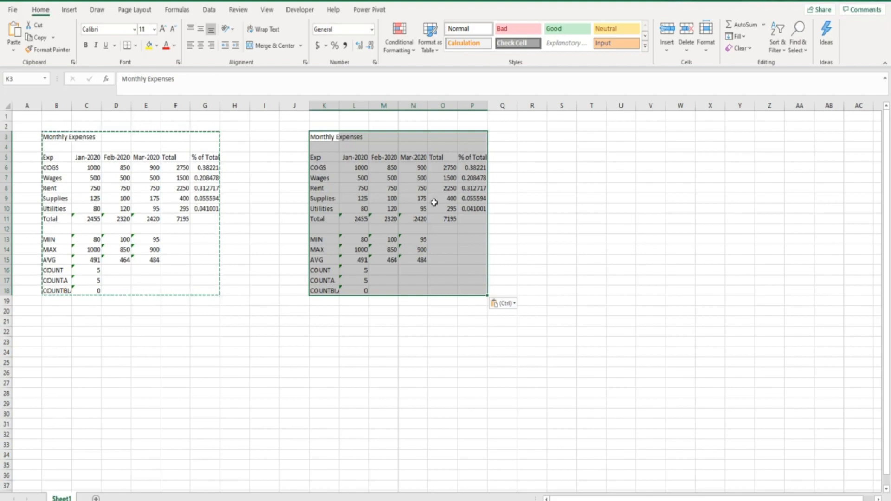
click(359, 217)
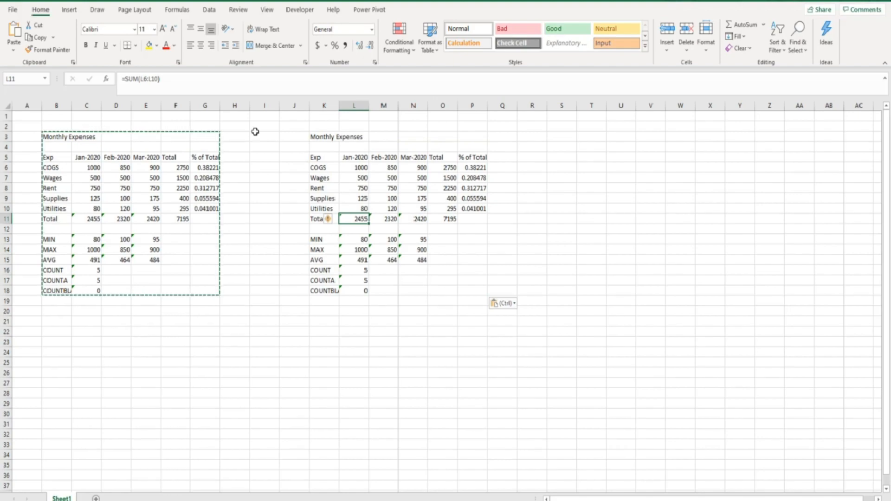
drag(356, 168, 355, 205)
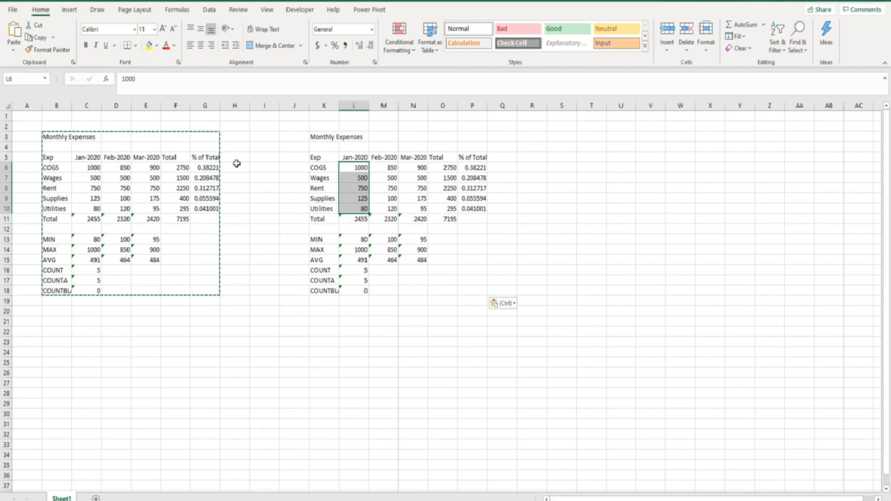
key(Escape)
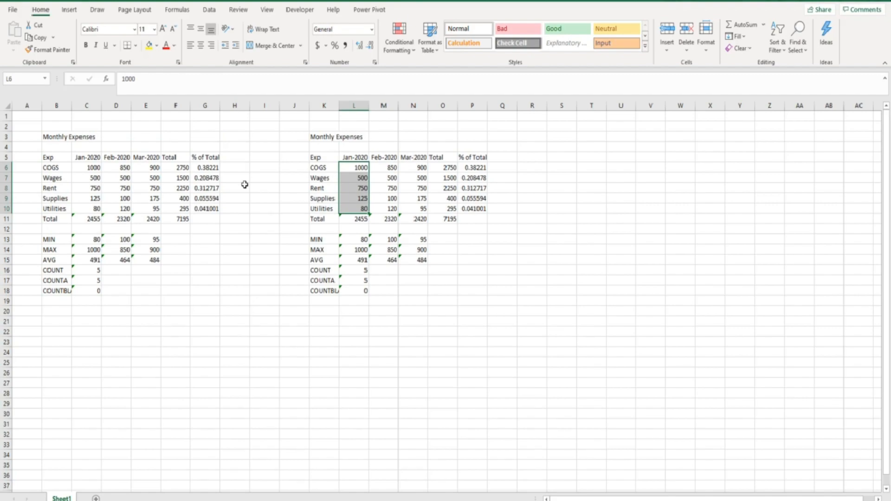
drag(320, 137, 471, 287)
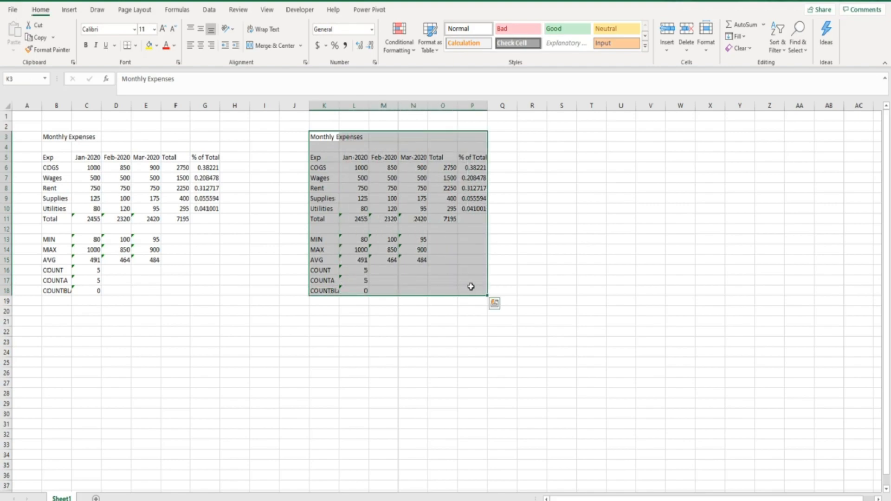
Step: Delete the duplicate table from K3:P18 and deselect the emptied range
key(Delete)
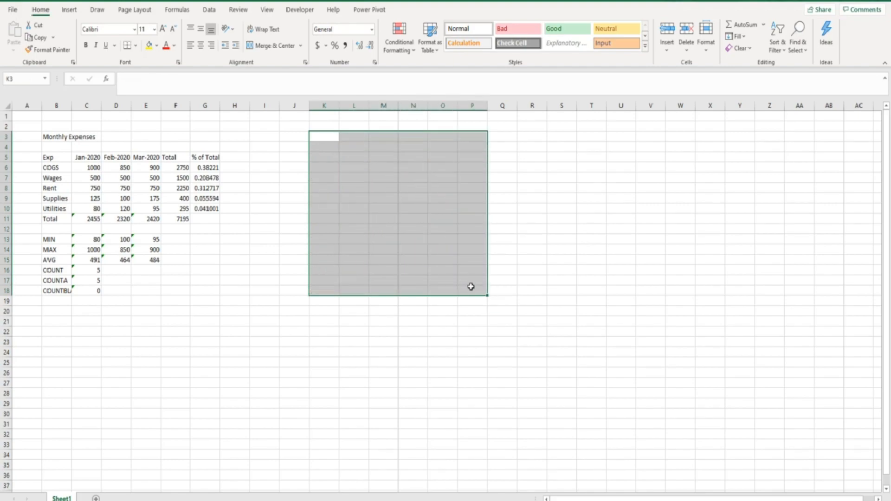
click(468, 288)
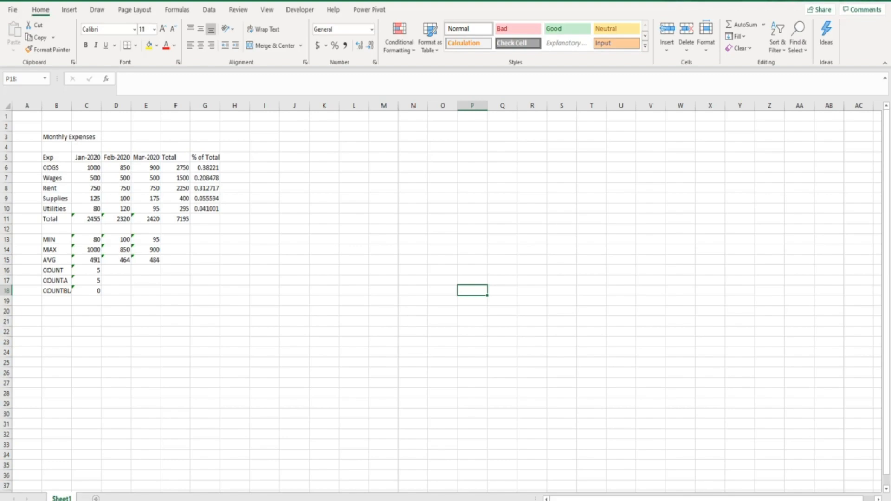
Step: Add a blank Sheet2, copy Sheet1's table B3:G18, and show Sheet2
click(96, 498)
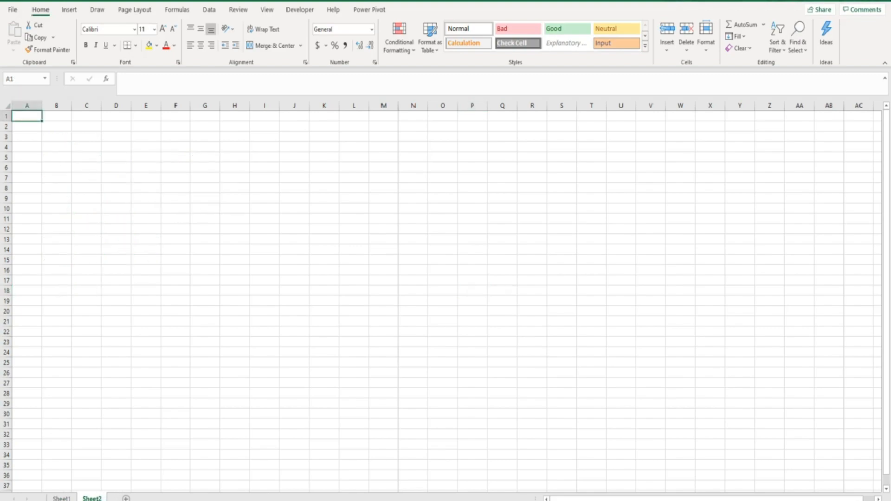
click(61, 498)
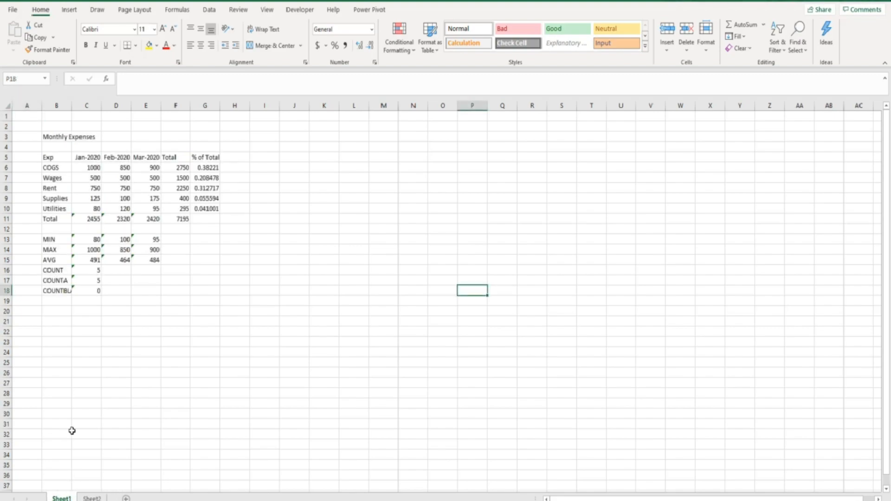
drag(49, 139, 198, 286)
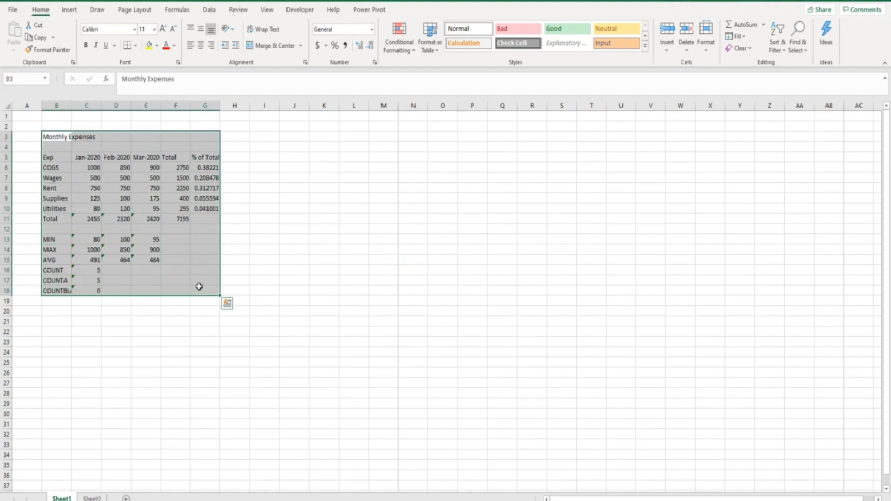
key(ctrl+c)
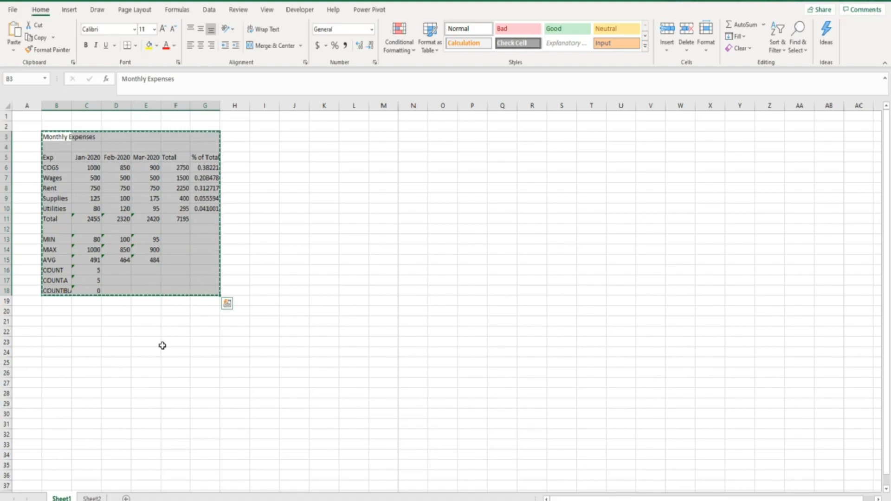
click(97, 497)
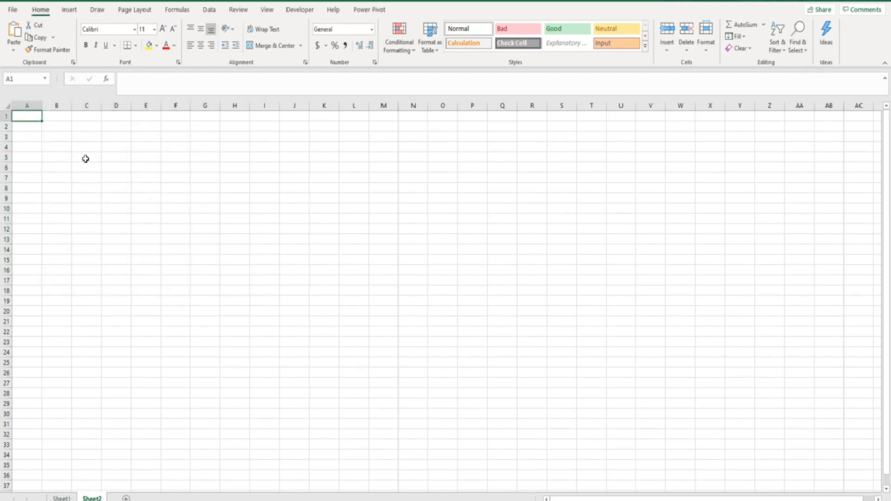
click(66, 144)
key(ctrl+v)
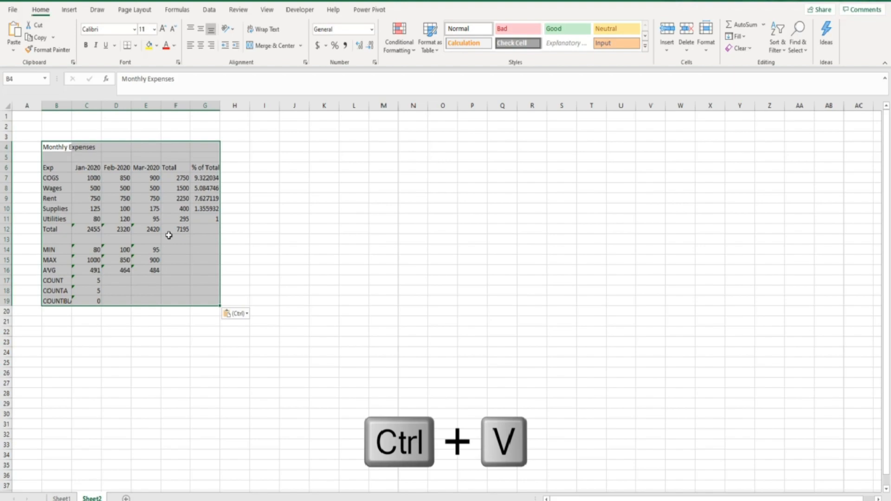
click(90, 229)
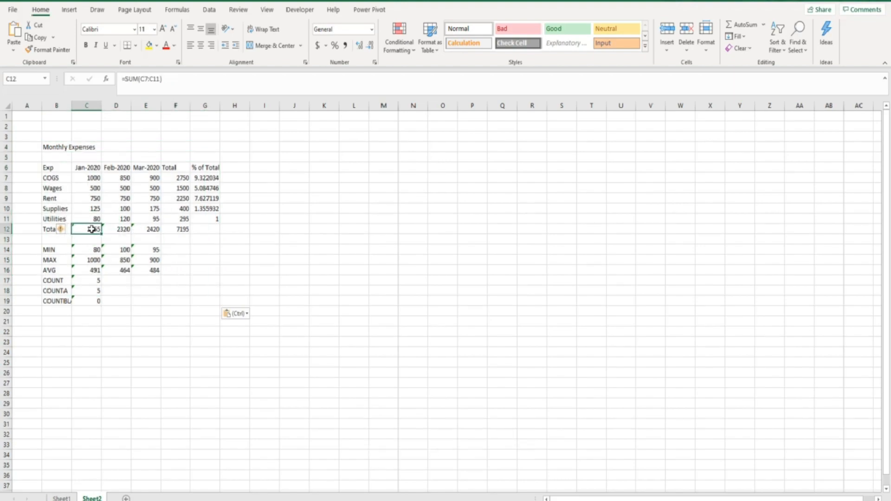
click(110, 229)
click(141, 229)
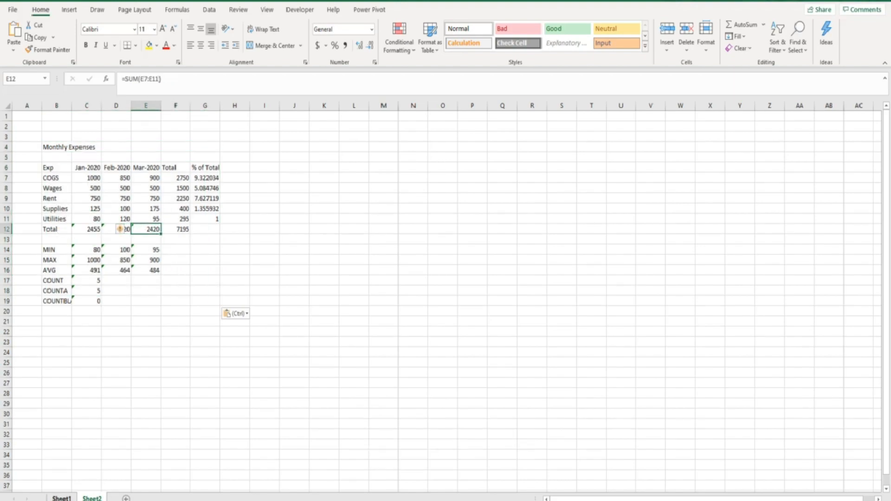
click(61, 498)
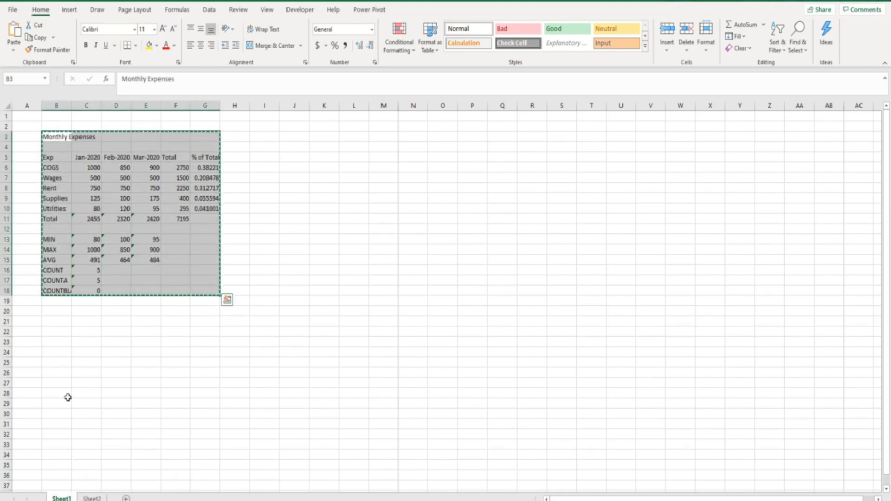
click(92, 498)
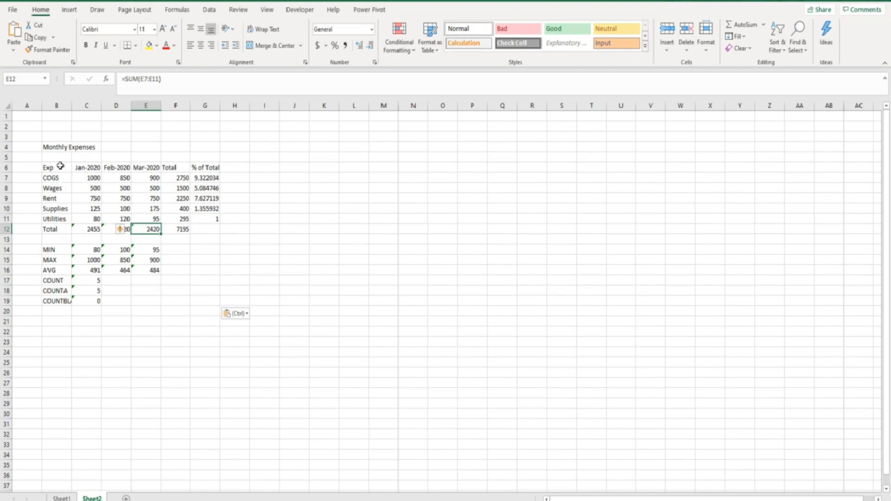
drag(48, 147, 194, 298)
key(Escape)
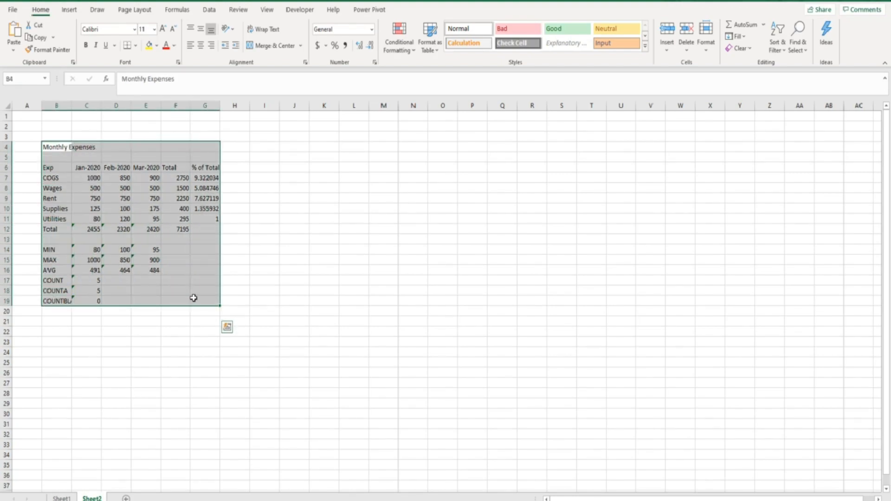
key(Delete)
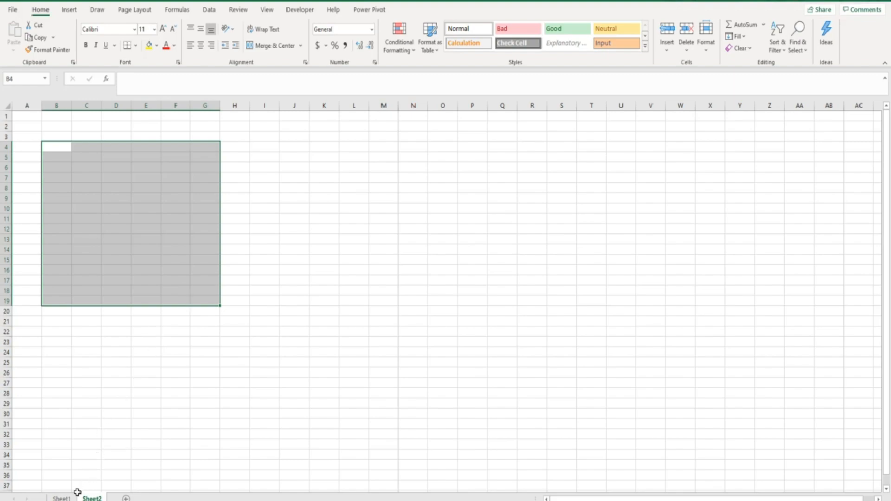
Step: Copy Sheet1's table B3:G18 and paste copies at M6 and F28
click(61, 498)
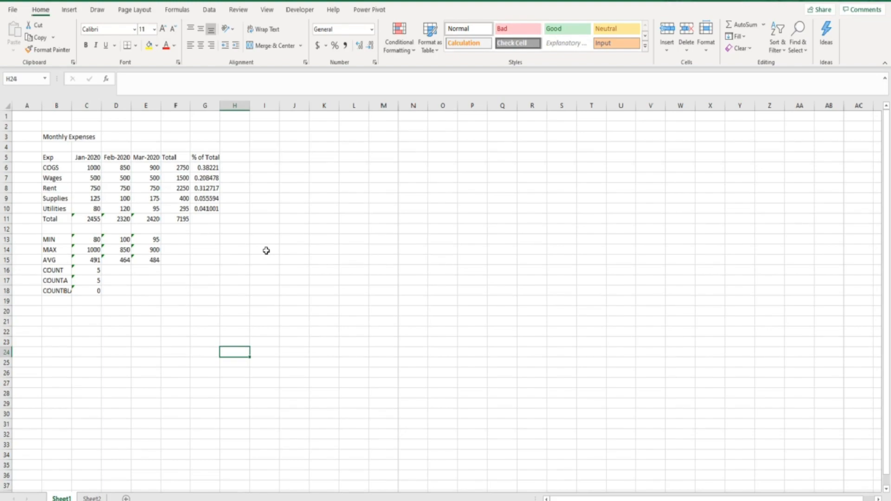
drag(48, 137, 197, 293)
key(ctrl+c)
click(387, 168)
key(ctrl+v)
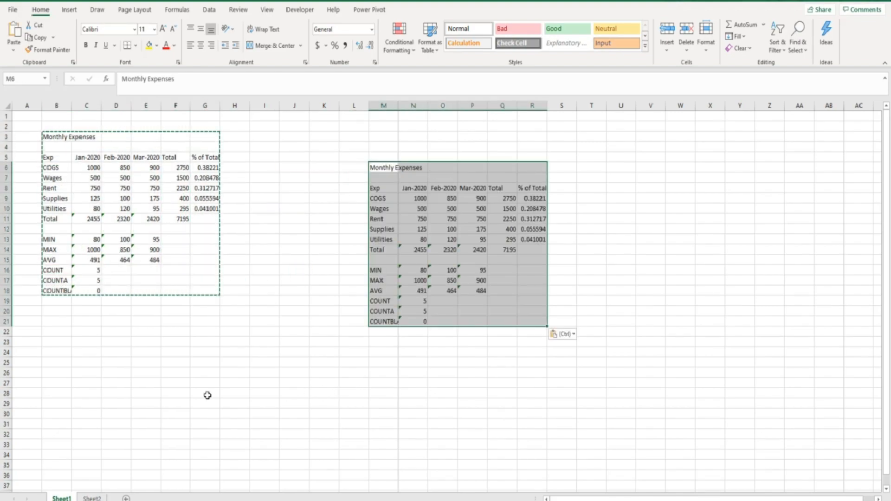
click(173, 396)
key(ctrl+v)
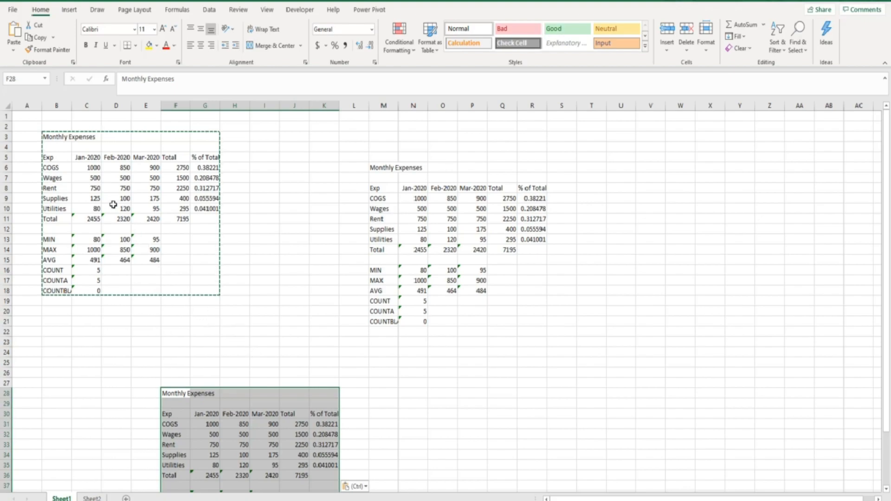
Step: Copy the entire Sheet1 and paste it over all of Sheet2
click(6, 106)
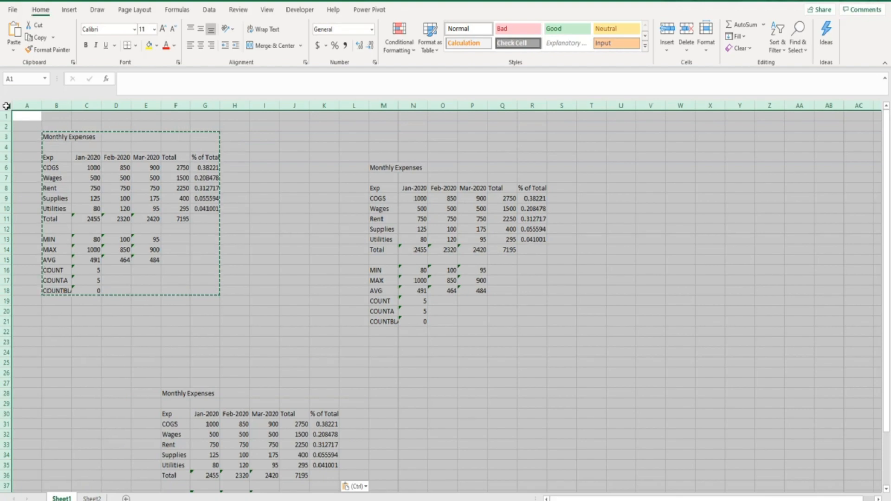
key(ctrl+c)
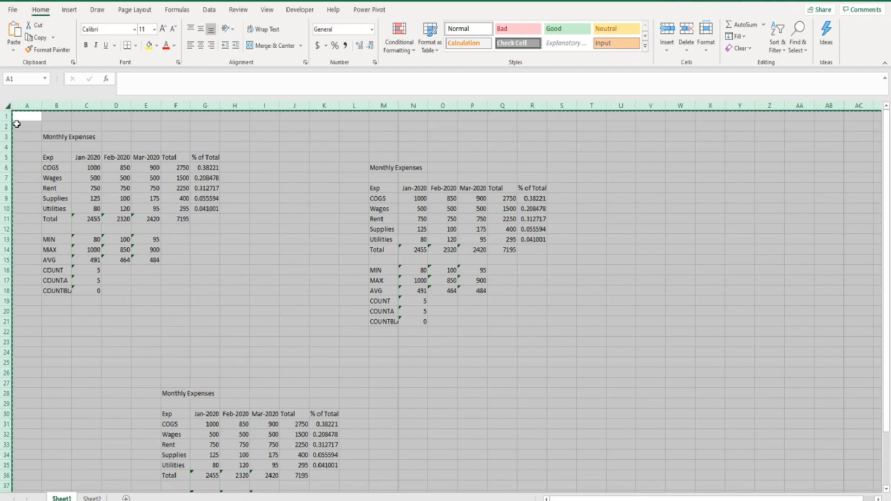
click(95, 499)
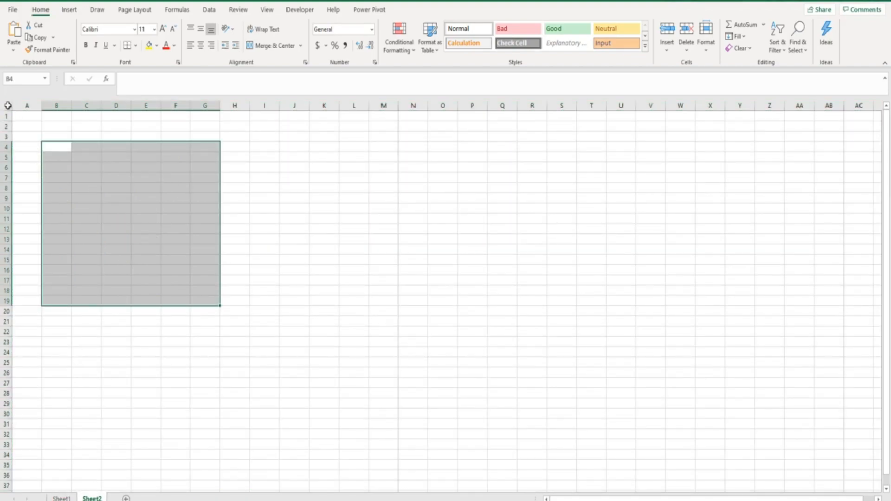
click(8, 105)
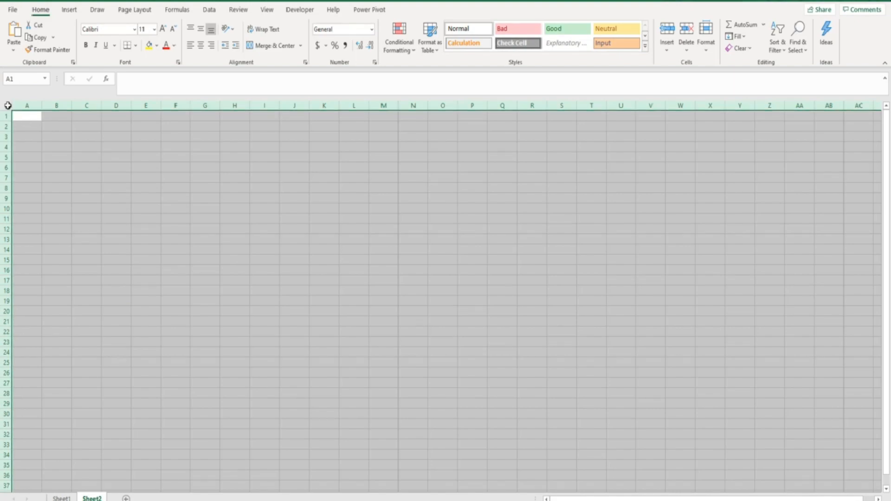
key(ctrl+v)
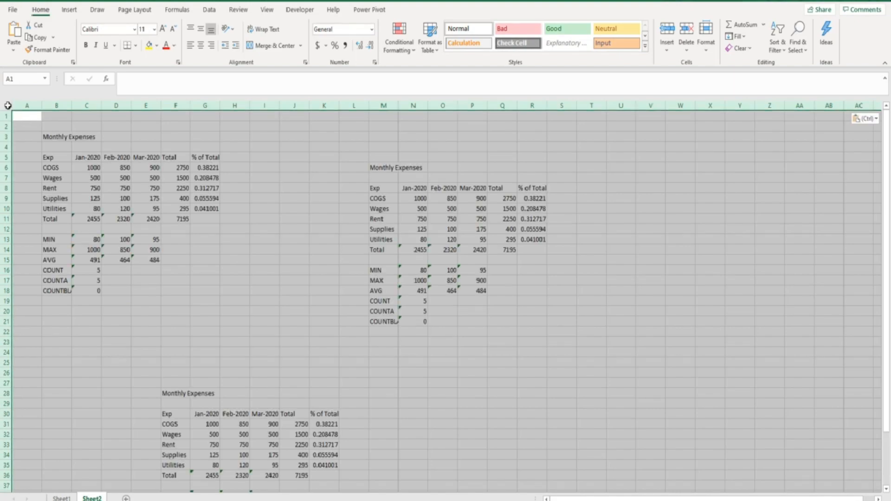
Step: Select everything on Sheet2 with Ctrl+A and delete the three pasted tables
click(20, 116)
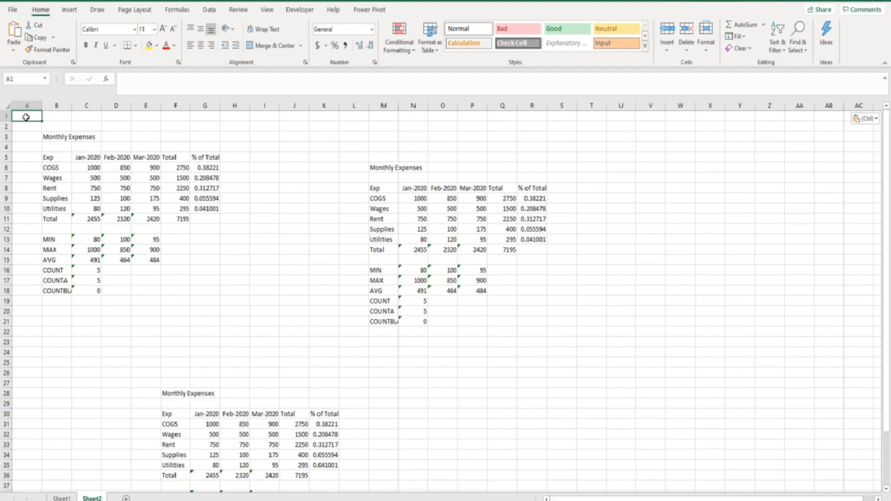
key(ctrl+a)
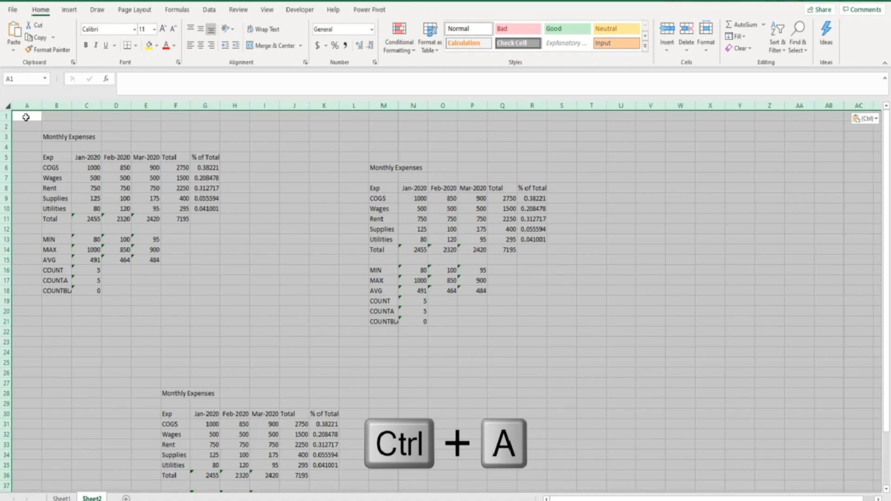
key(Delete)
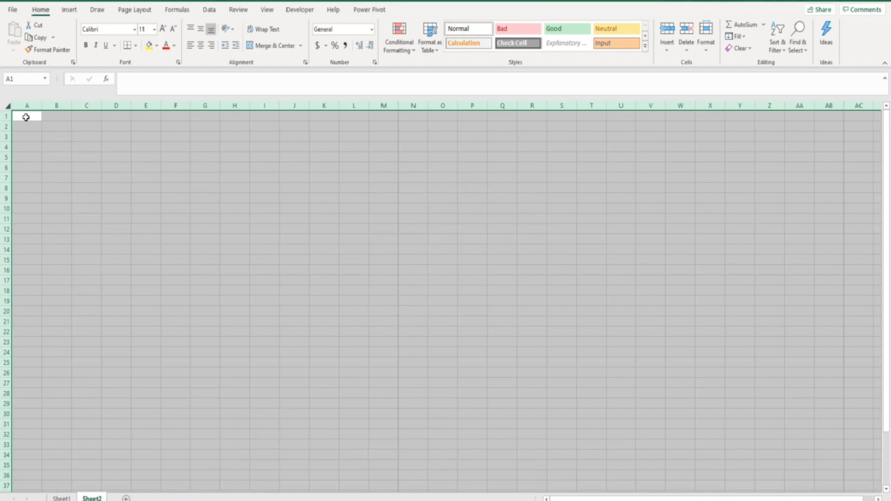